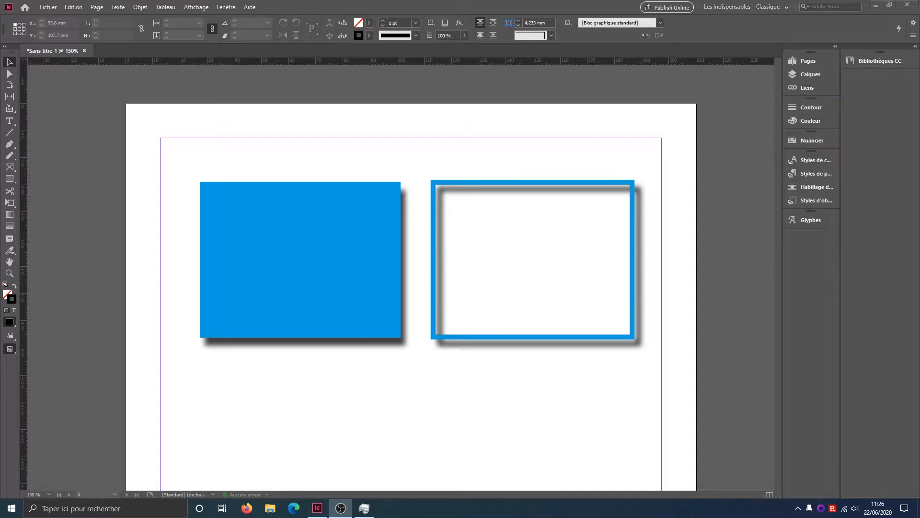
Step: Draw a rectangle about 91 by 53 mm in the empty area below the two blue frames
scroll(495, 256, down, 3)
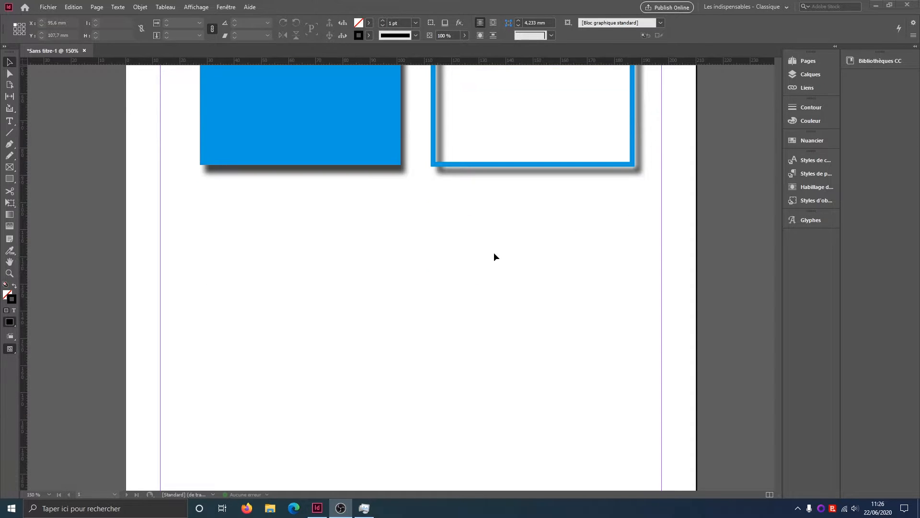
click(10, 178)
drag(300, 224, 547, 369)
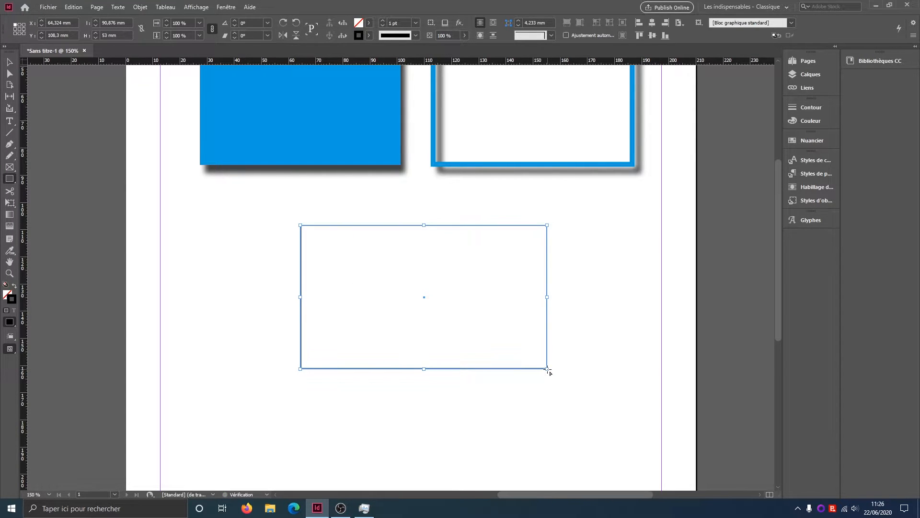
Step: Remove the new rectangle's stroke and fill it with the green swatch C=75 M=5 J=100 N=0
click(370, 36)
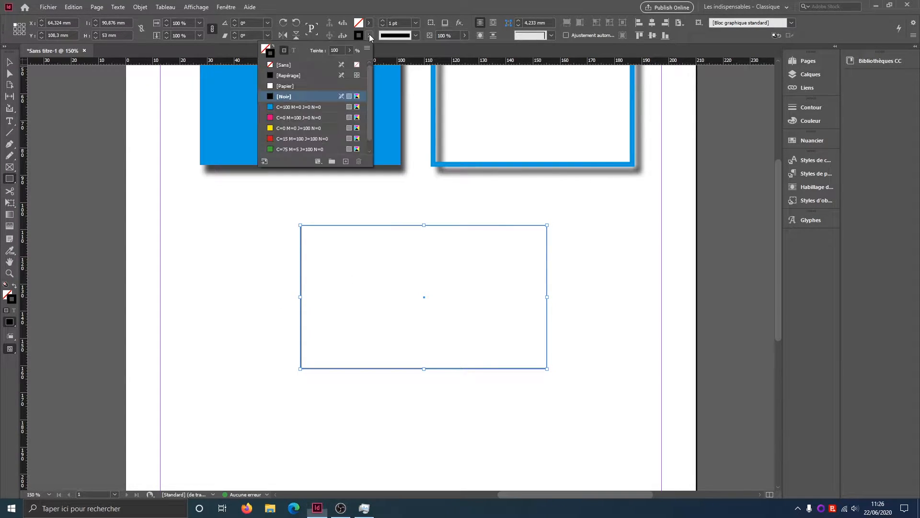
click(307, 64)
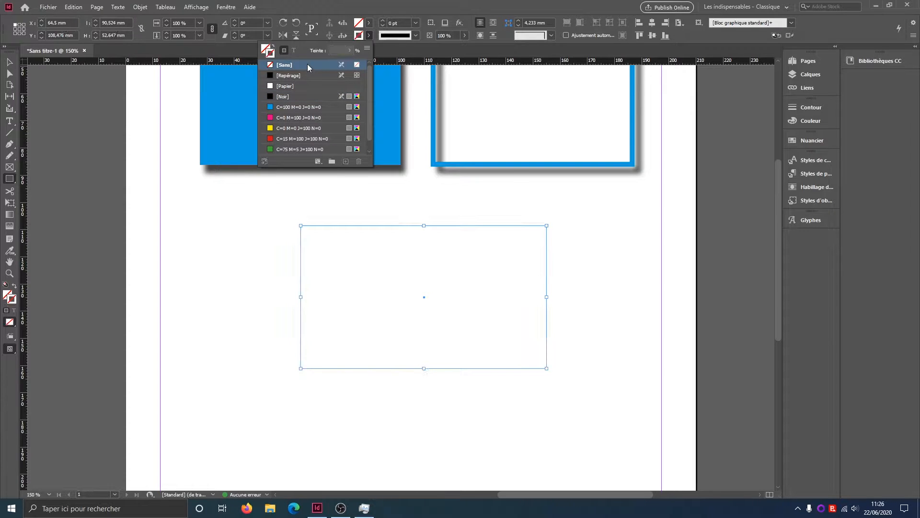
click(369, 23)
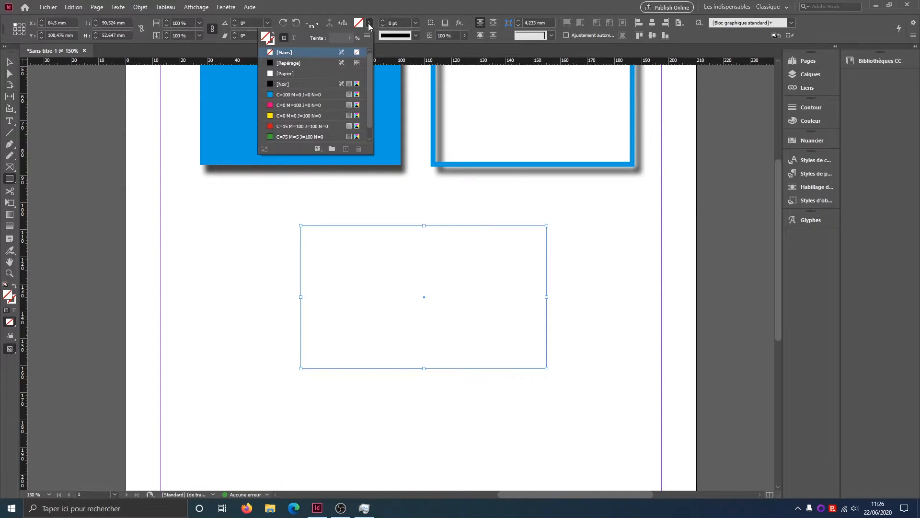
click(297, 135)
click(6, 67)
click(216, 287)
click(429, 246)
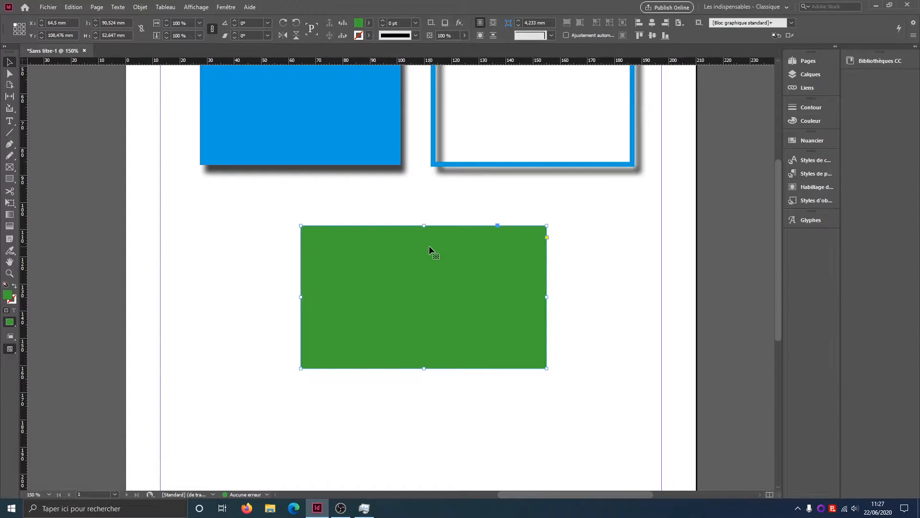
Step: Add a drop shadow (Ombre portée) effect to the green rectangle, keeping the rectangle in view beside the effect settings
right_click(372, 237)
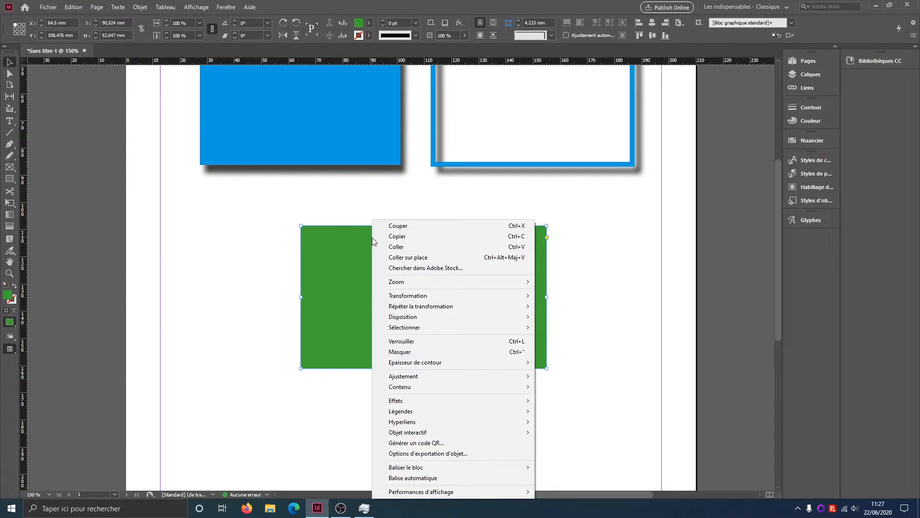
mouse_move(486, 401)
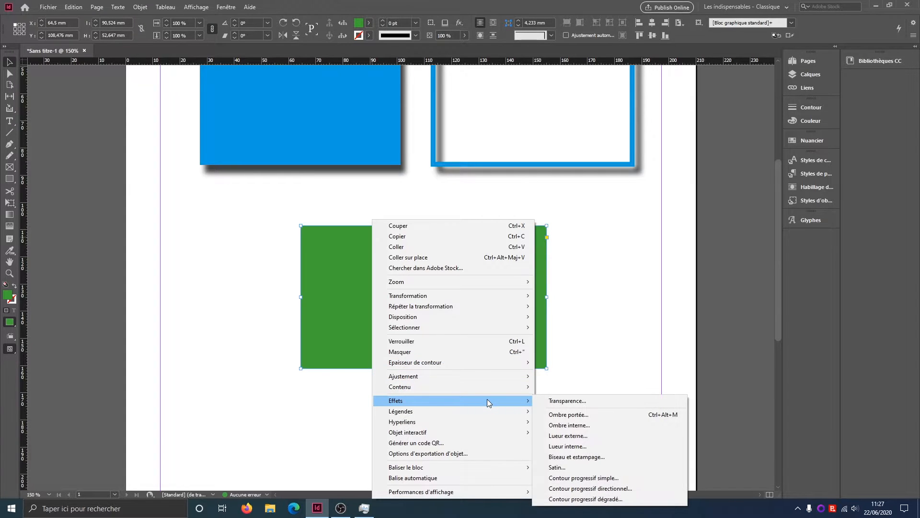
click(599, 415)
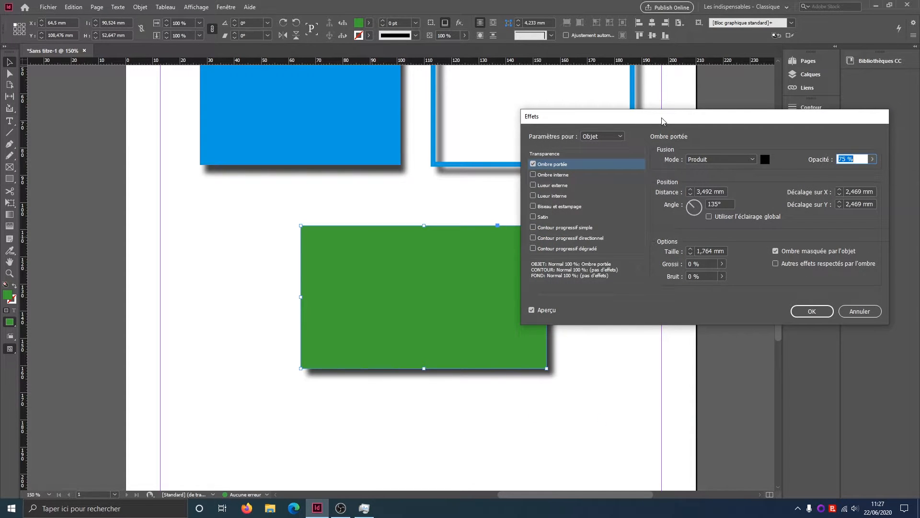
drag(660, 121, 678, 49)
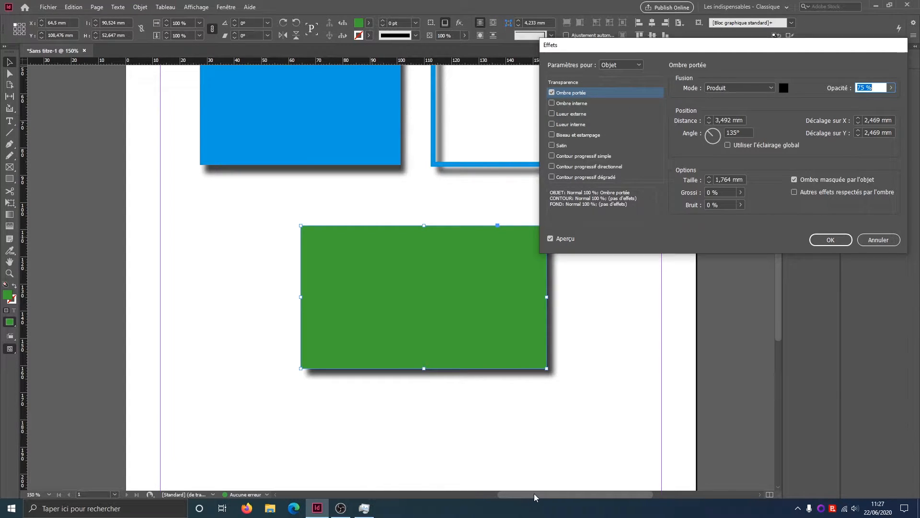
drag(616, 50, 602, 32)
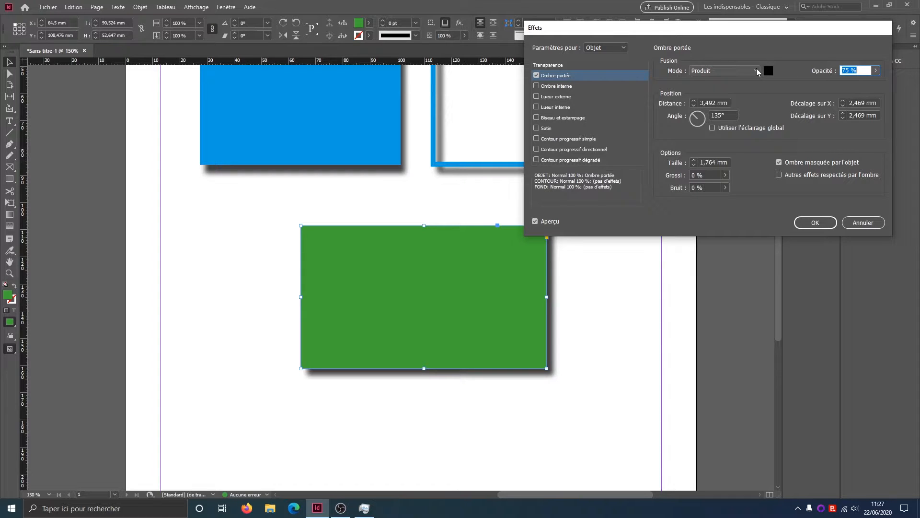
click(745, 71)
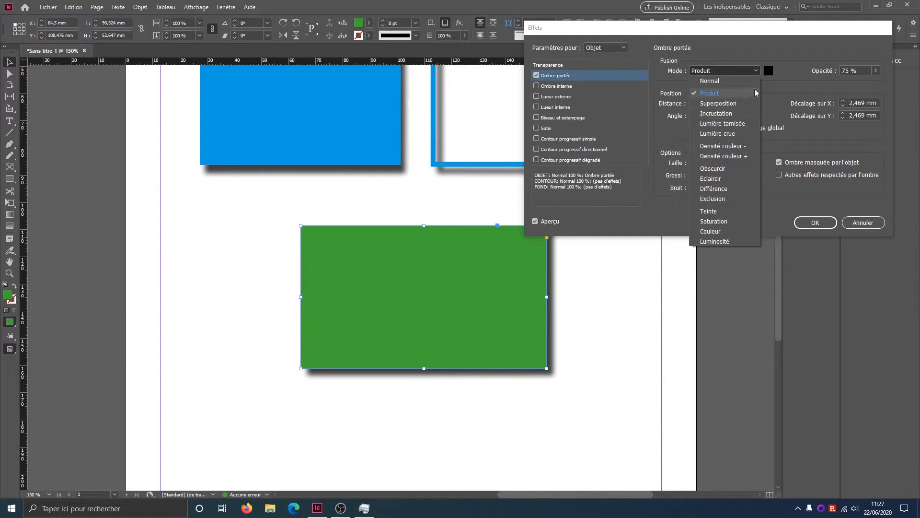
click(784, 76)
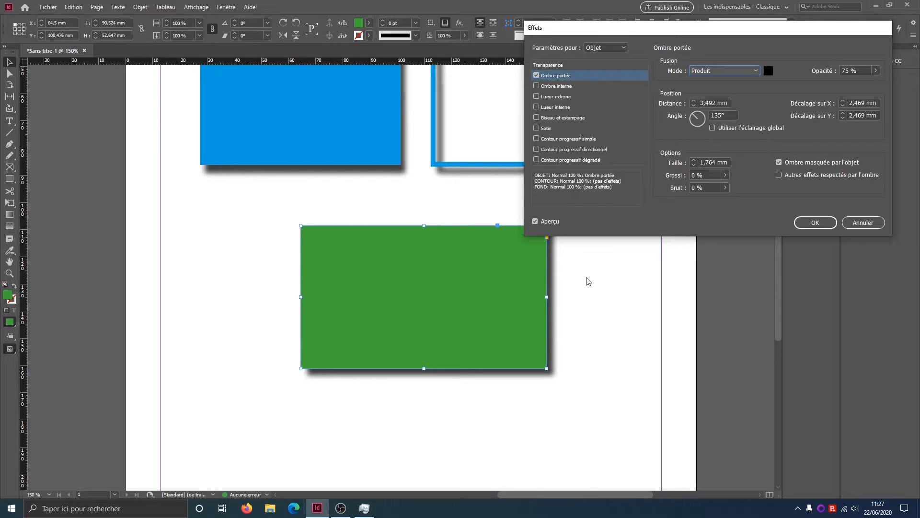
click(735, 70)
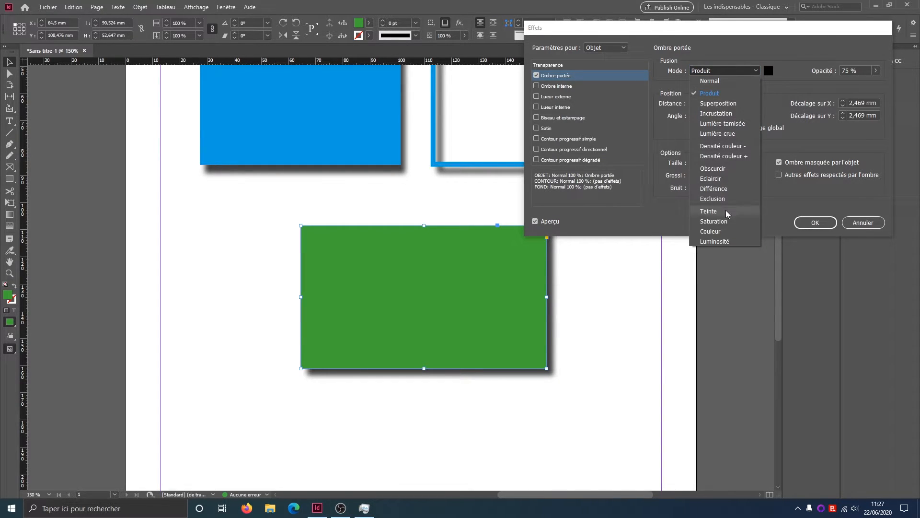
click(773, 70)
Step: Try the red swatch C=15 M=100 J=100 N=0 and the cyan swatch C=100 M=0 J=0 N=0 as the shadow color
click(769, 70)
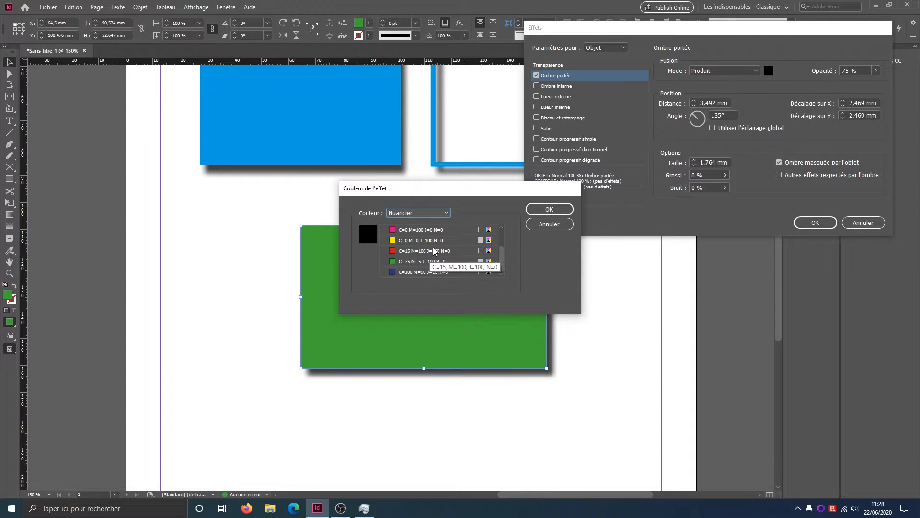
click(428, 251)
click(549, 209)
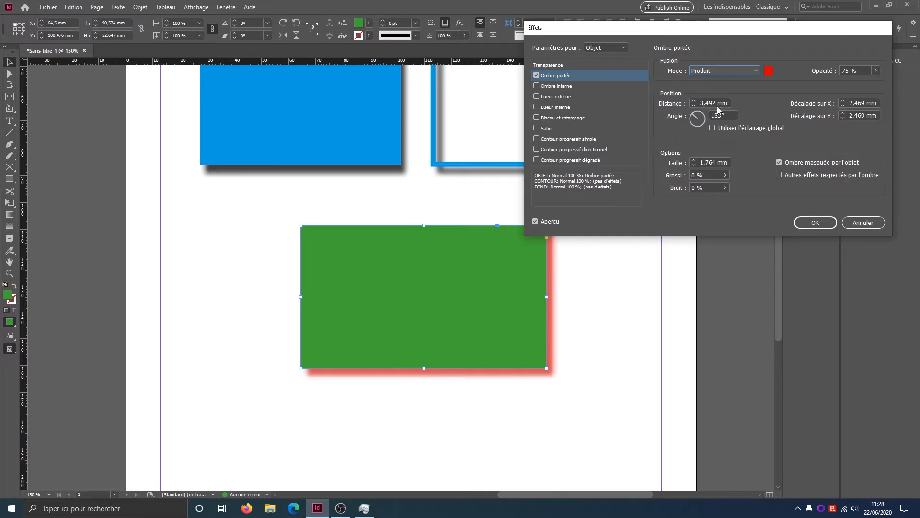
click(769, 71)
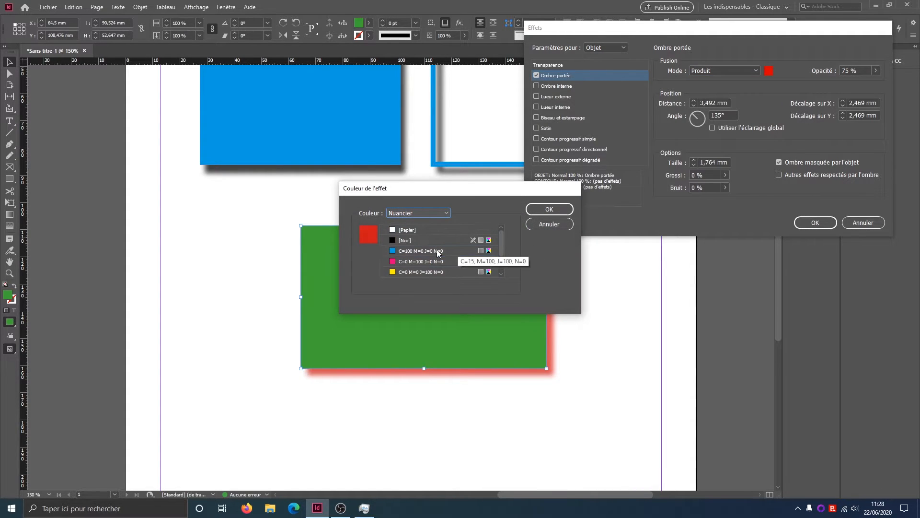
click(428, 251)
click(549, 210)
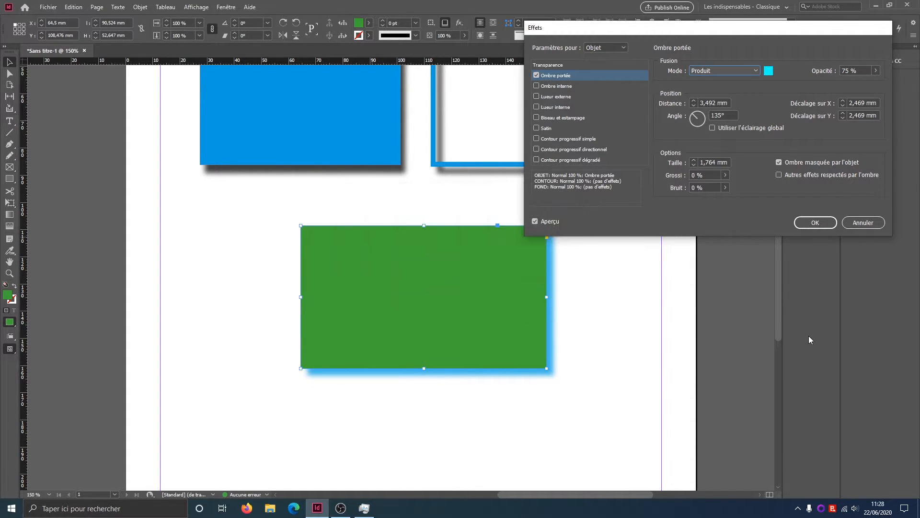
Step: Set the shadow color back to the [Noir] swatch
click(769, 71)
click(410, 241)
click(550, 209)
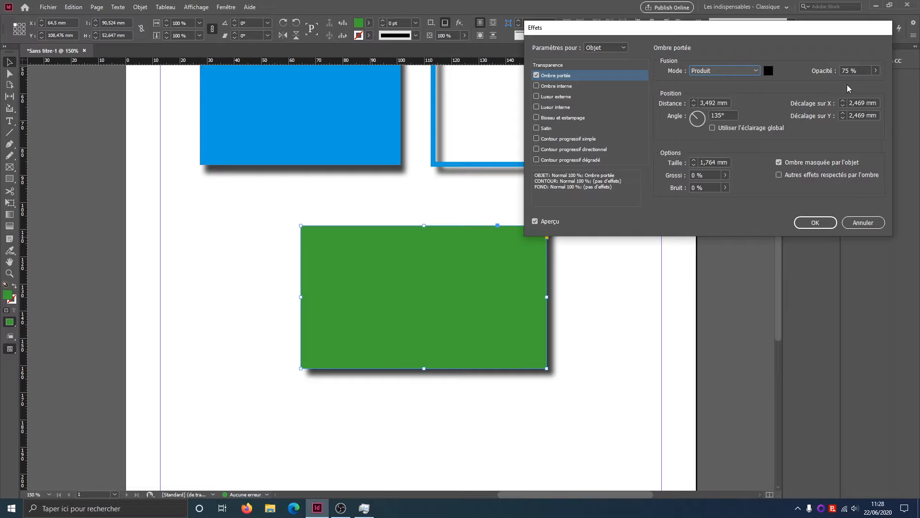
Step: Set the drop shadow's opacity to 100 %
click(876, 72)
drag(864, 85, 892, 85)
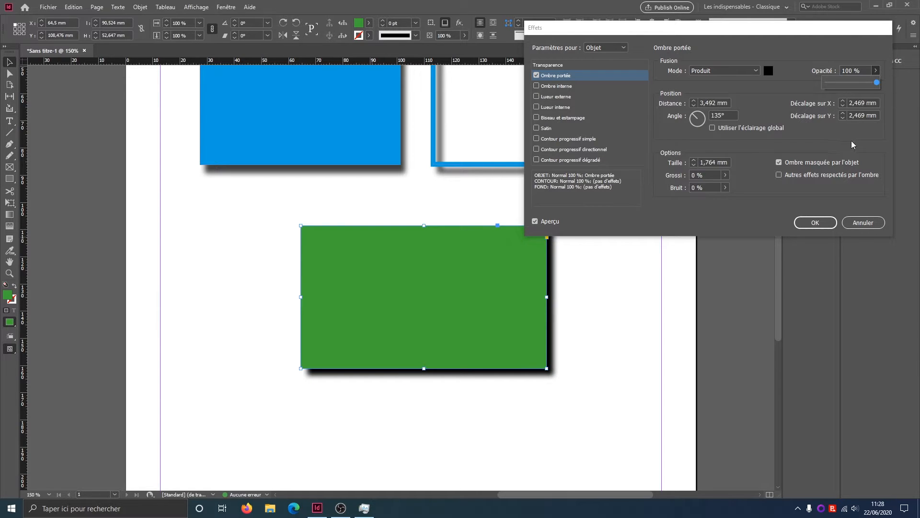
click(798, 90)
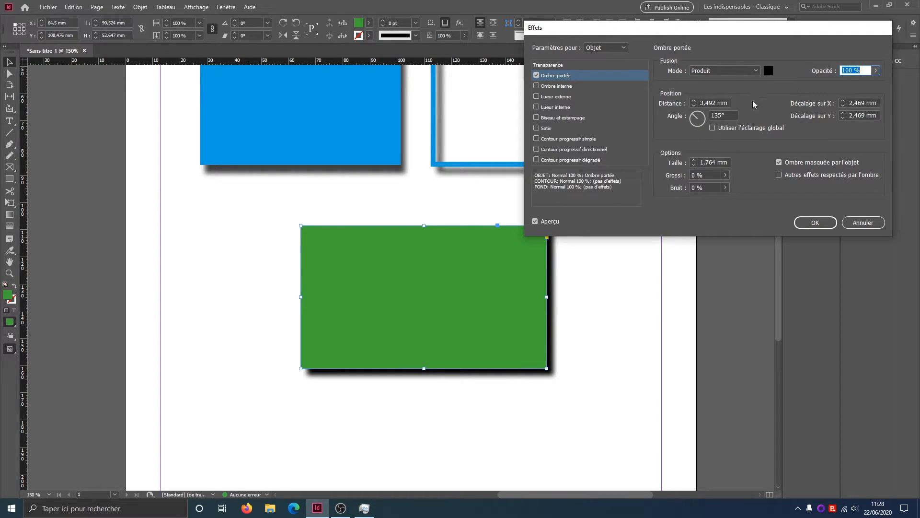
Step: Try larger drop shadow distances, up to 19 mm, and reduce the distance to 10 mm
click(694, 100)
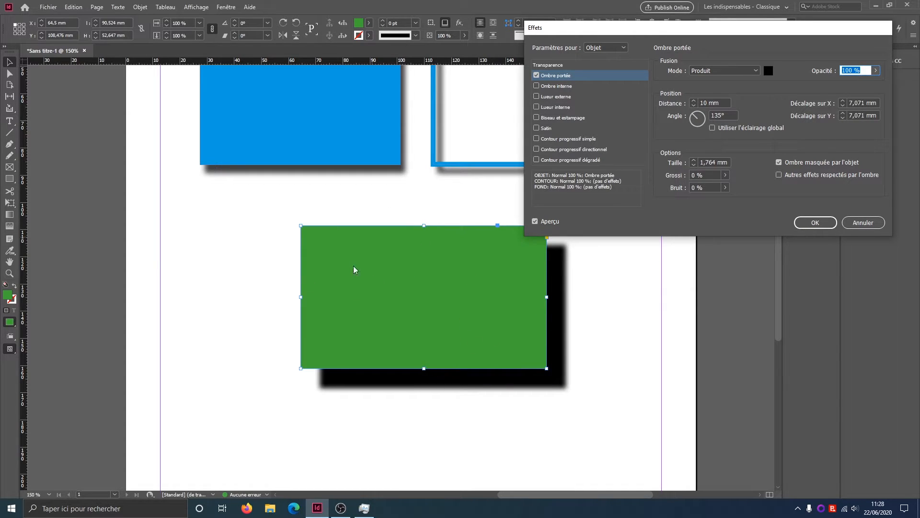
click(694, 101)
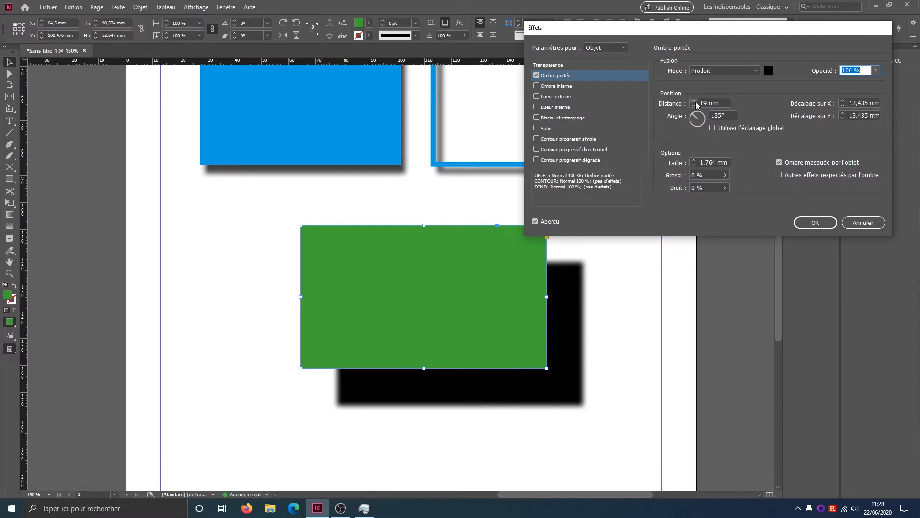
click(694, 106)
Step: Set the drop shadow's distance to 0 mm
drag(726, 103, 666, 102)
text(0)
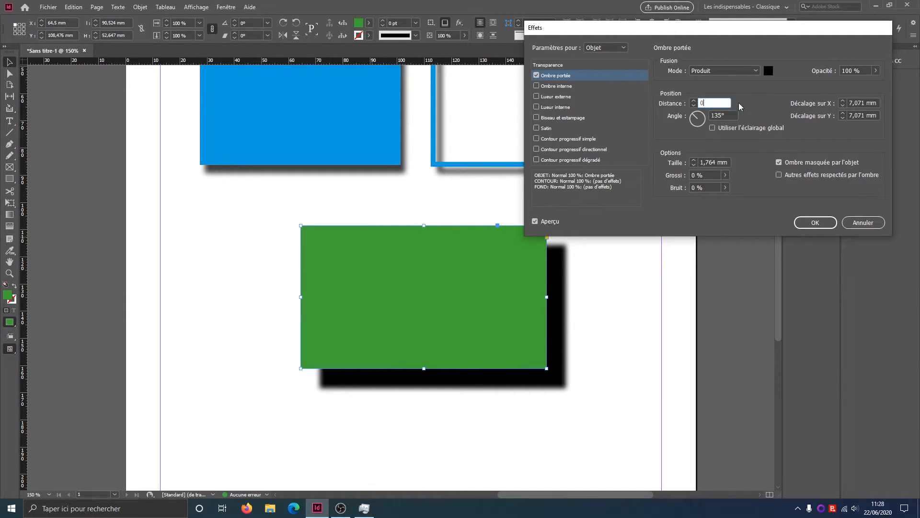
click(730, 114)
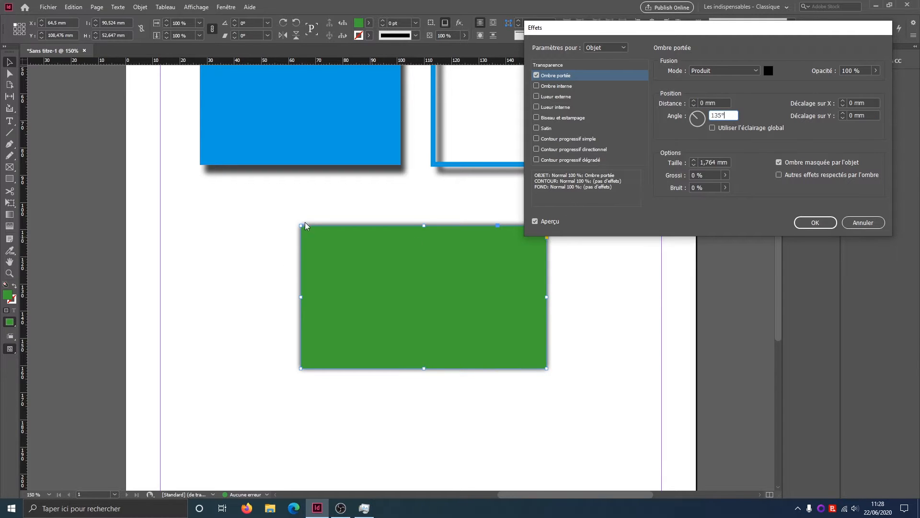
Step: Increase the drop shadow's distance to 7 mm
click(692, 101)
click(692, 101)
click(692, 101)
click(692, 101)
click(693, 101)
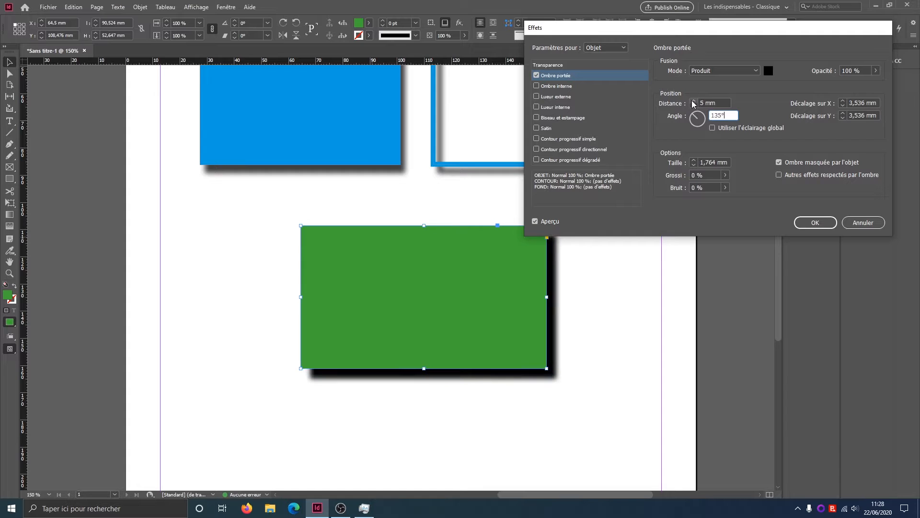
click(692, 101)
click(693, 101)
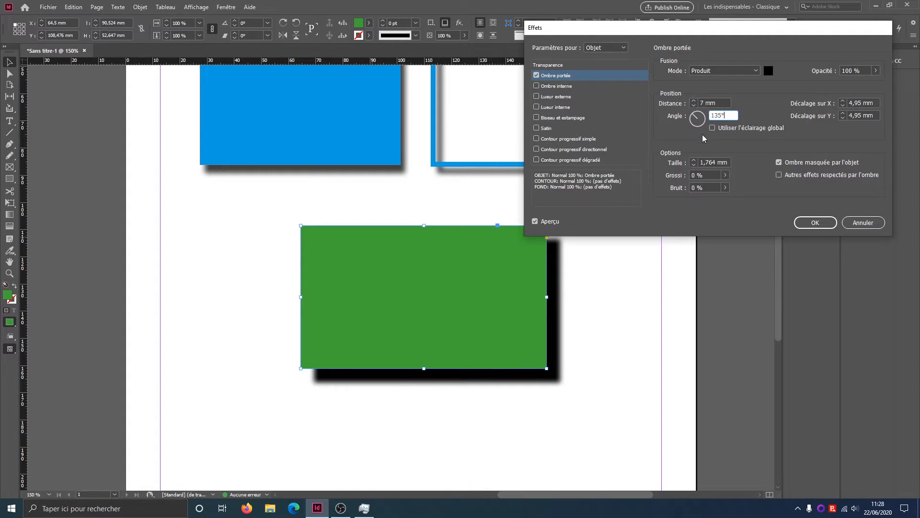
Step: Turn the shadow's angle to -40° and enable global lighting (Utiliser l'éclairage global) for the drop shadow
drag(696, 123, 712, 133)
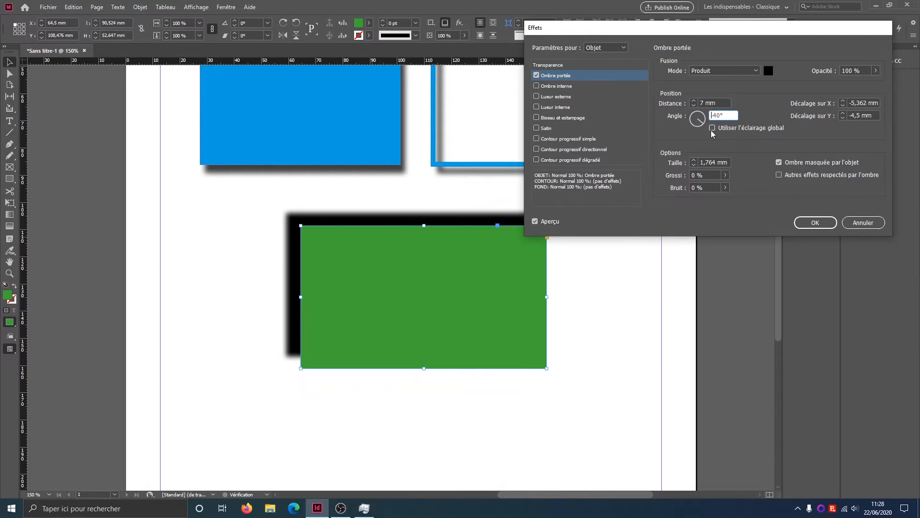
click(712, 128)
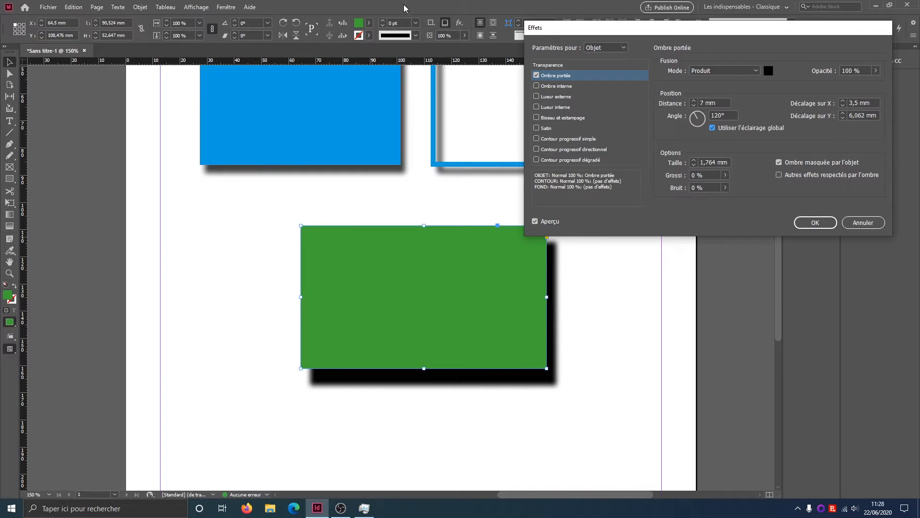
Step: Change the global lighting angle to 70° and accept its application to all objects in the document
drag(582, 28, 654, 208)
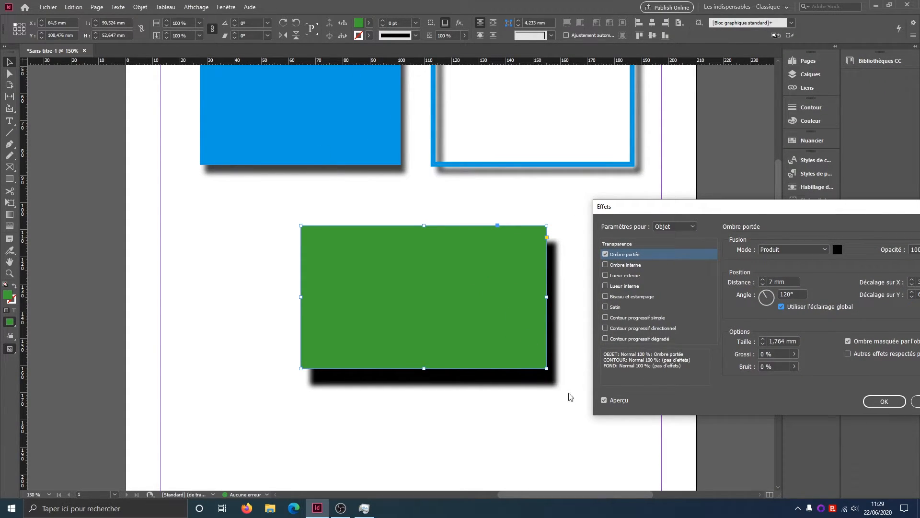
drag(718, 208, 671, 65)
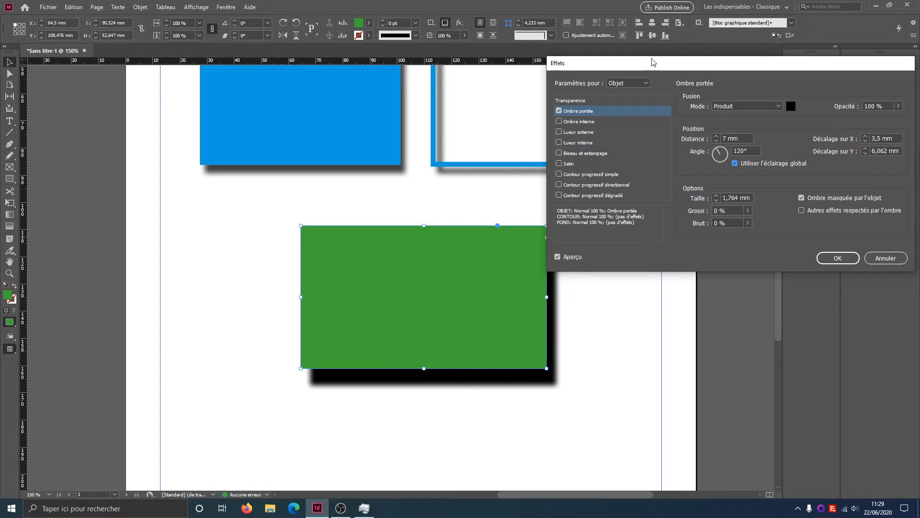
drag(658, 65, 591, 71)
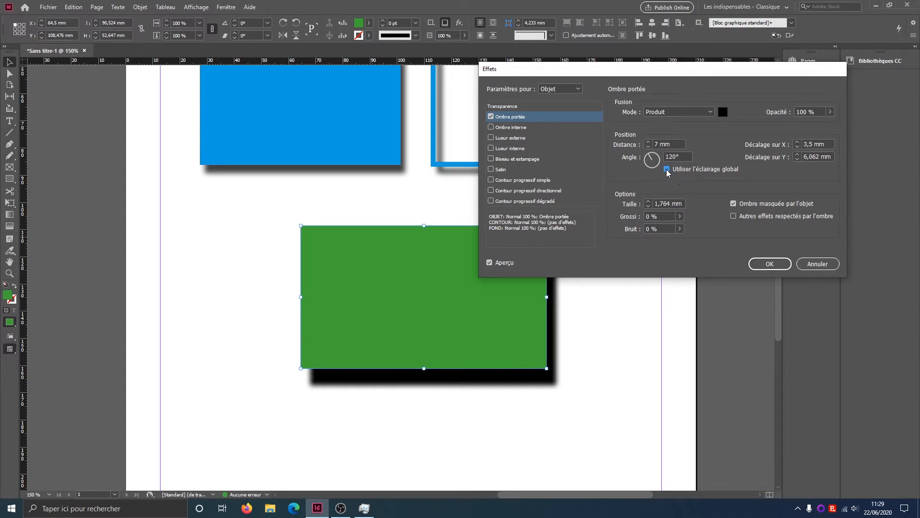
click(653, 154)
mouse_move(653, 157)
mouse_down()
mouse_move(663, 157)
mouse_move(655, 149)
mouse_up()
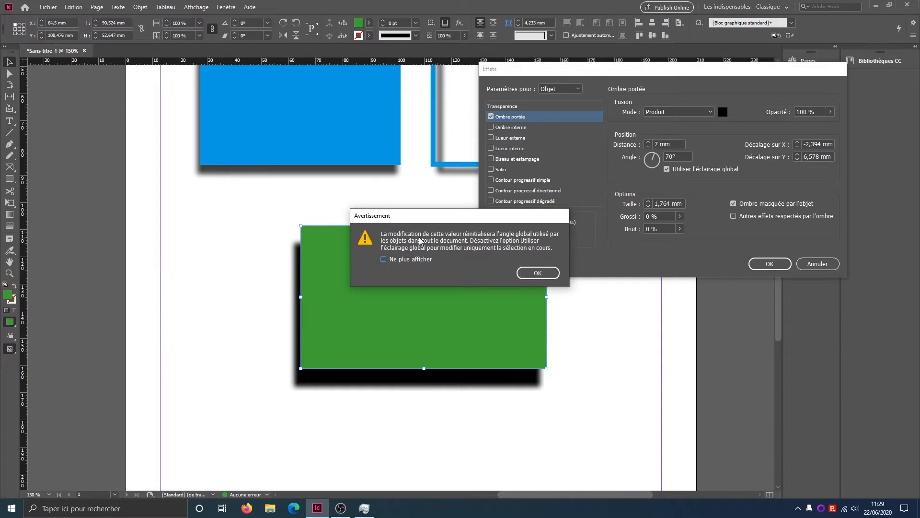
click(538, 273)
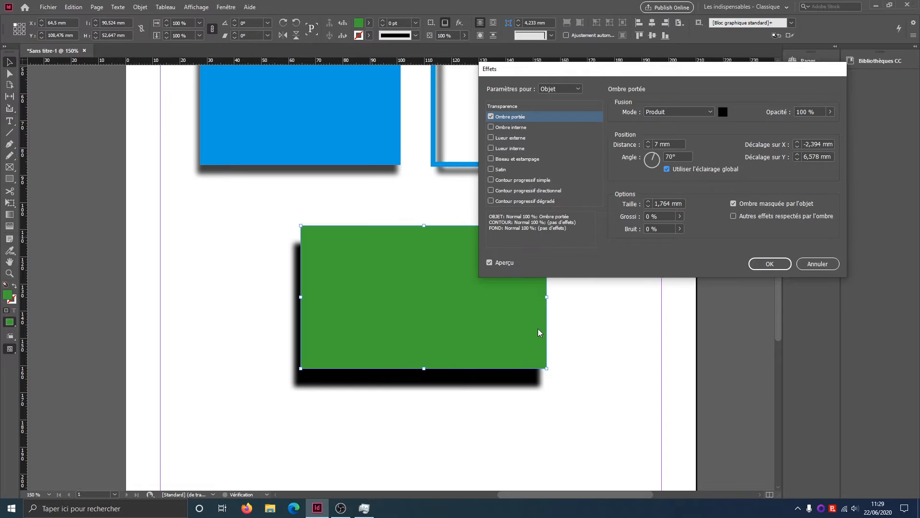
Step: Set the drop shadow's global lighting angle to 120° and accept its application to all objects in the document
key(Tab)
text(120)
click(677, 144)
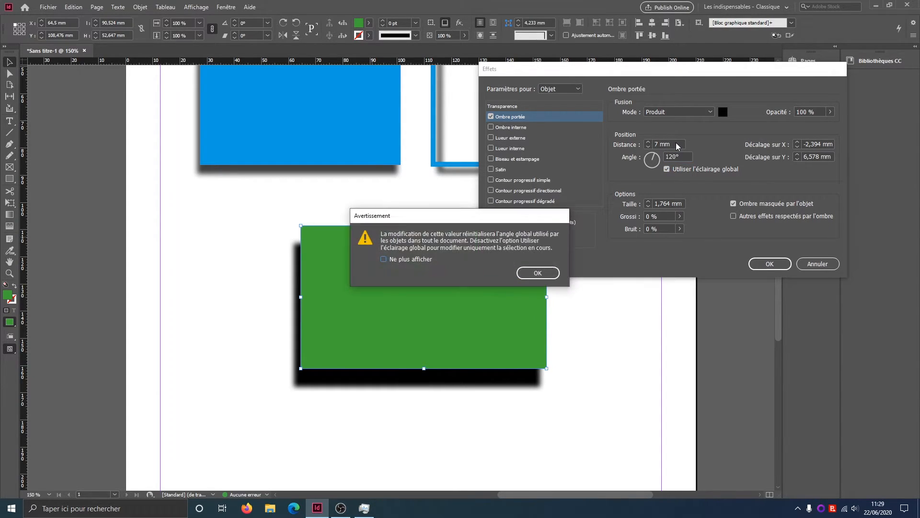
click(531, 274)
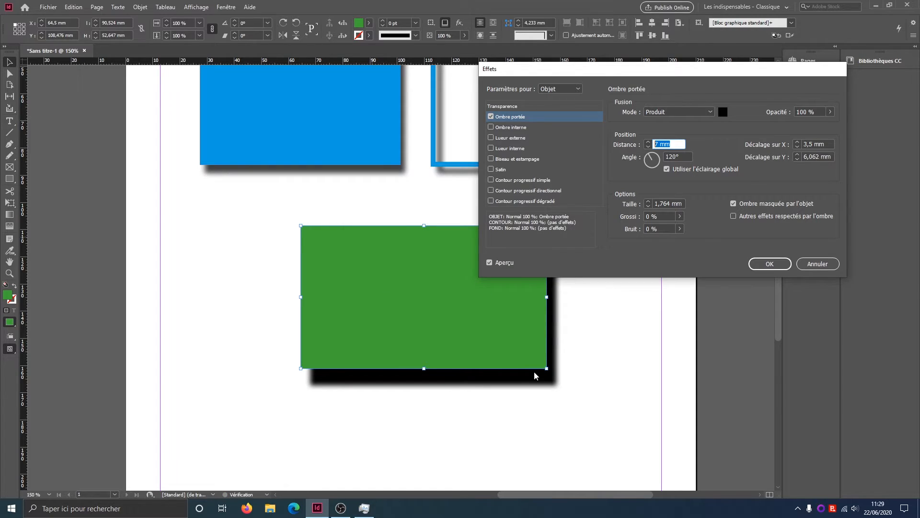
Step: Increase the drop shadow's X offset (Décalage sur X) to 19 mm, accepting the global angle changes and suppressing further warnings
click(798, 143)
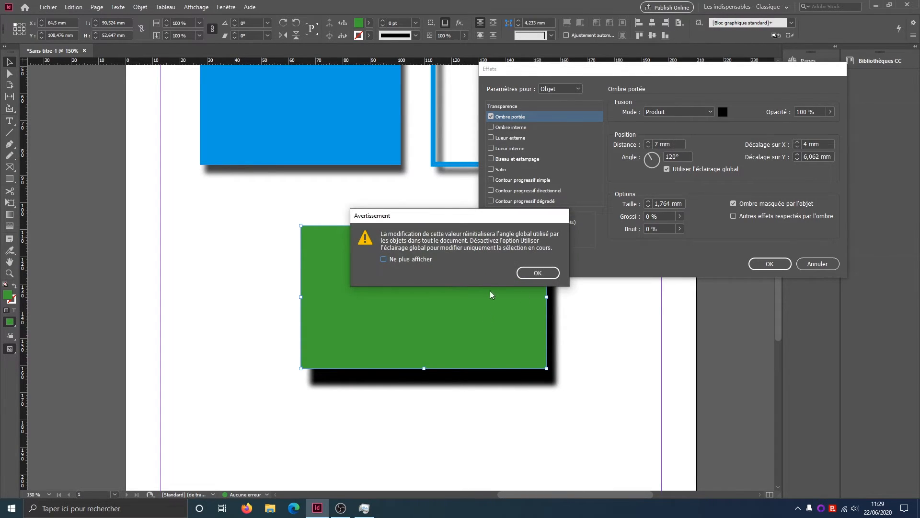
click(534, 274)
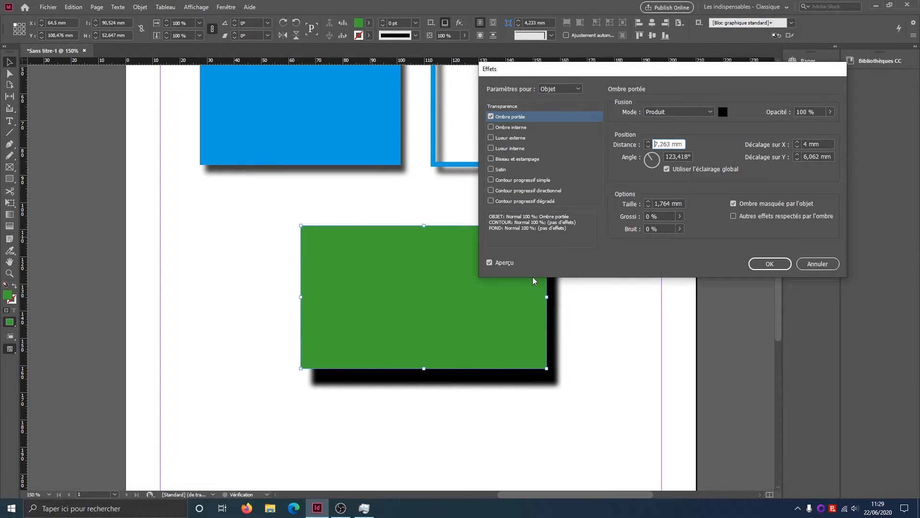
click(798, 143)
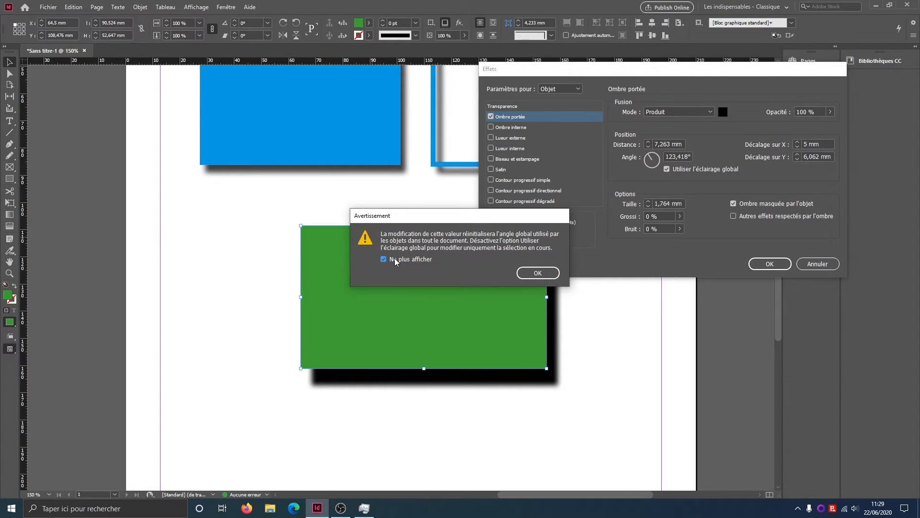
click(537, 272)
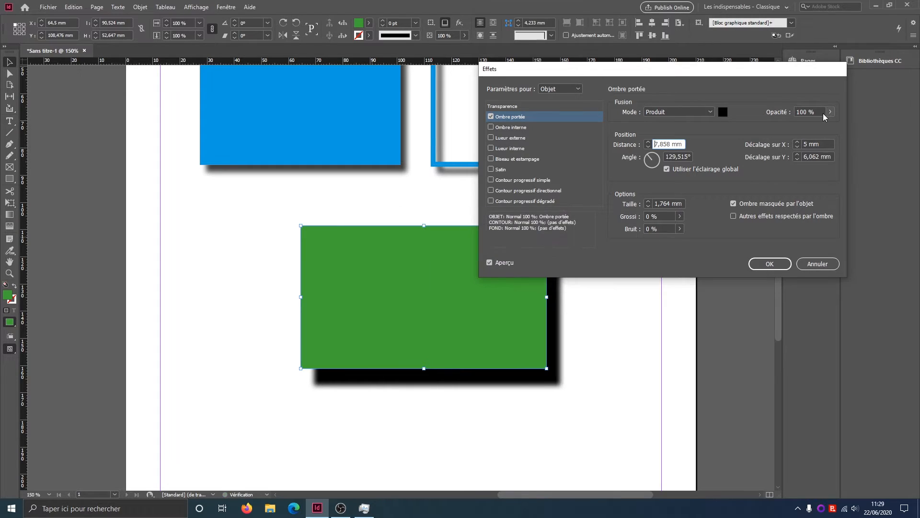
click(798, 142)
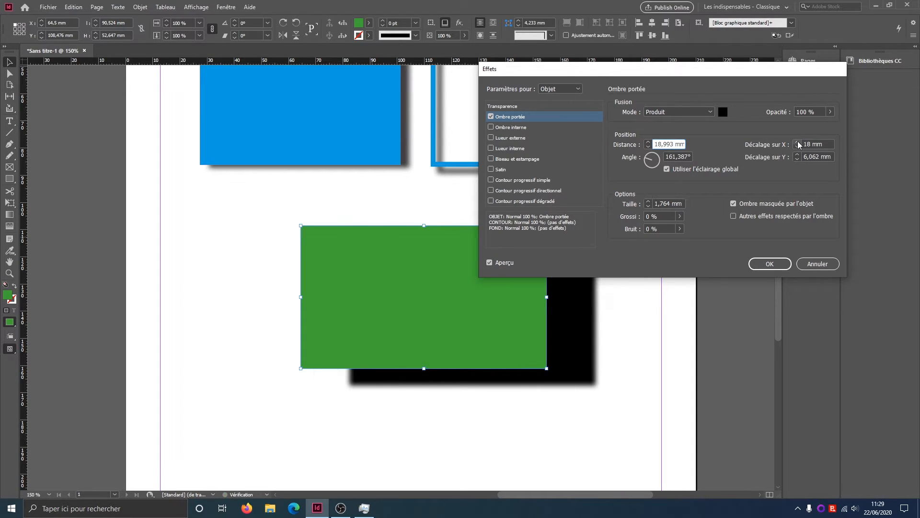
click(797, 142)
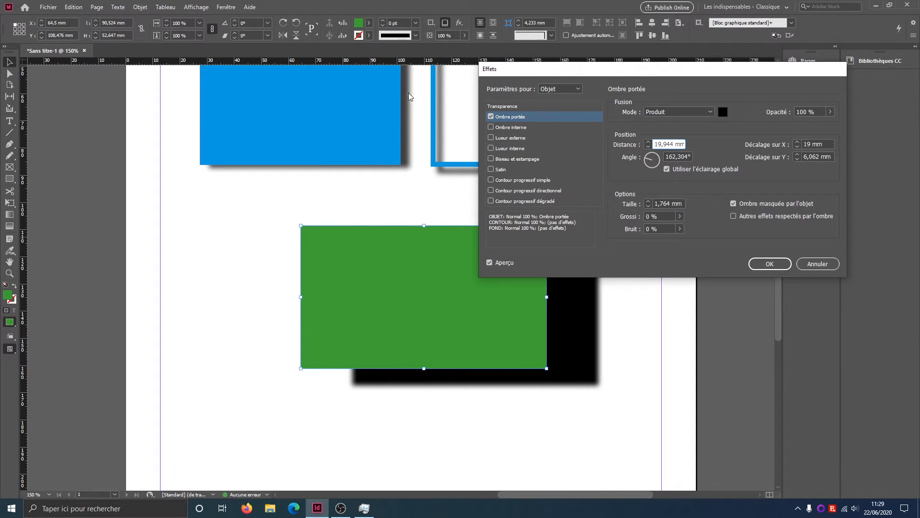
Step: Increase the drop shadow's Y offset (Décalage sur Y) to 22 mm
click(797, 156)
click(797, 155)
click(797, 155)
click(797, 155)
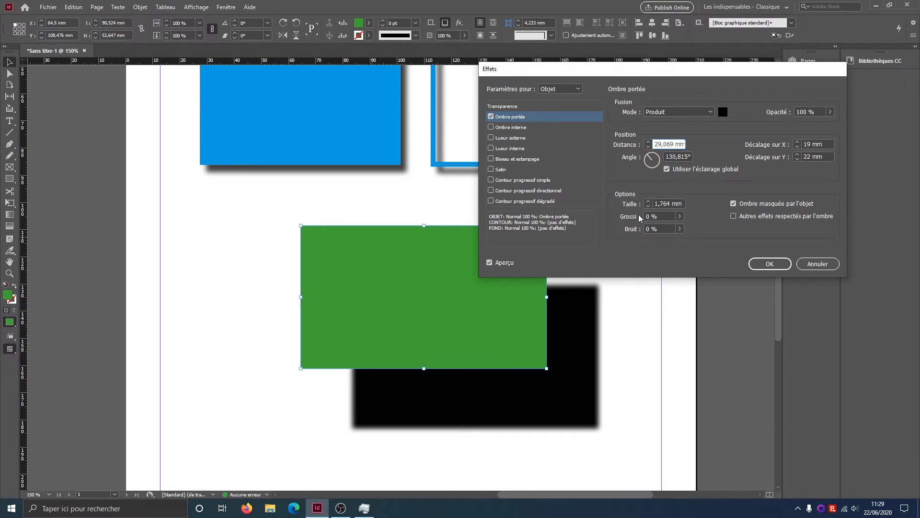
Step: Reduce the drop shadow's size (Taille) to 0 mm for sharp edges, and raise it to 9 mm for a strong blur
click(649, 201)
click(649, 207)
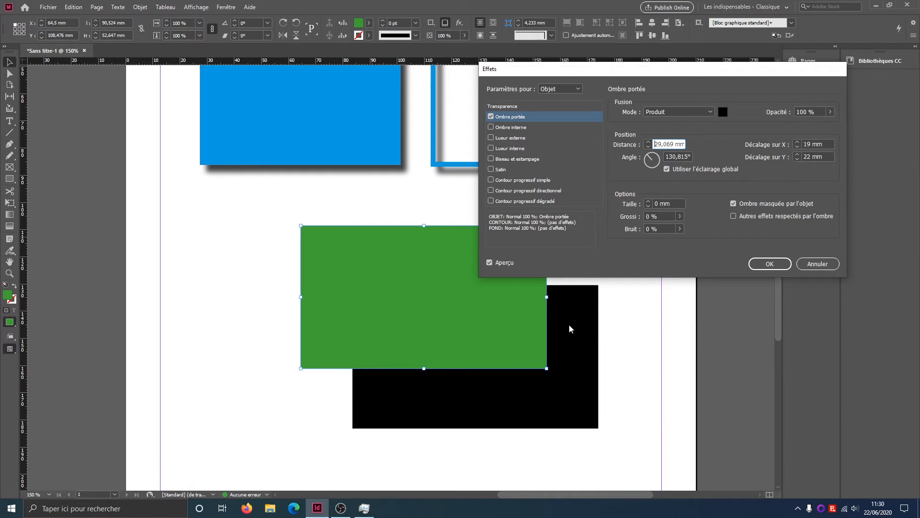
click(649, 202)
click(648, 202)
click(648, 201)
click(648, 201)
click(648, 201)
click(648, 201)
click(648, 201)
click(648, 201)
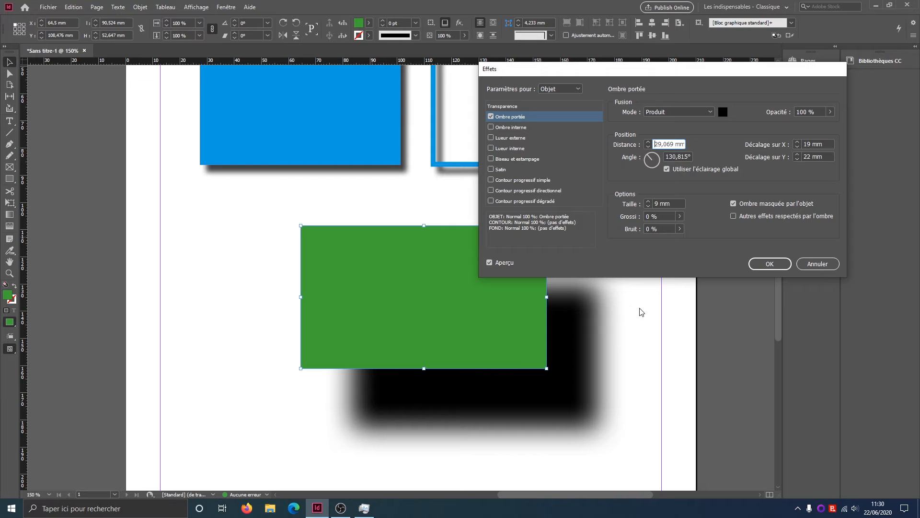
Step: Set the drop shadow's spread (Grossi) to 100 % and move the effects dialog clear of the shadow
click(680, 216)
drag(650, 233, 698, 230)
drag(628, 73, 640, 54)
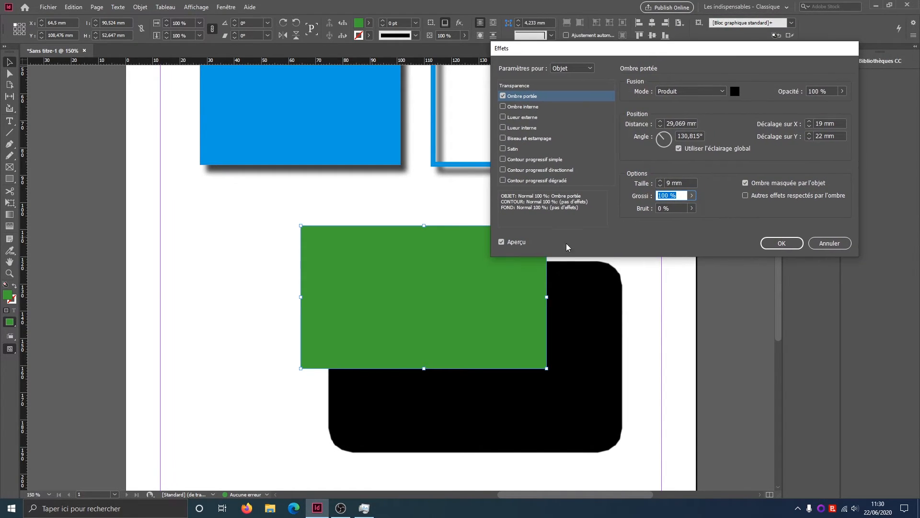
click(692, 195)
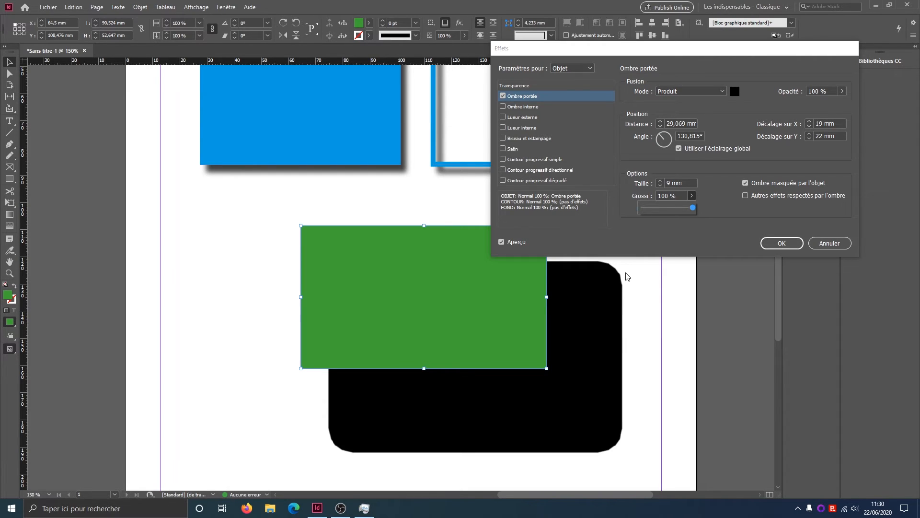
click(711, 204)
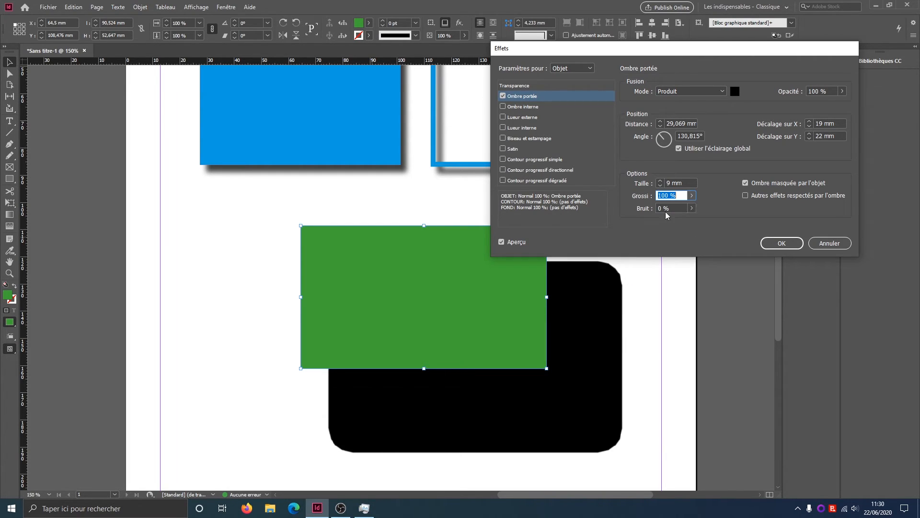
Step: Raise the drop shadow's noise (Bruit) to 100 % and return it to 0 %
click(692, 208)
drag(648, 222, 732, 215)
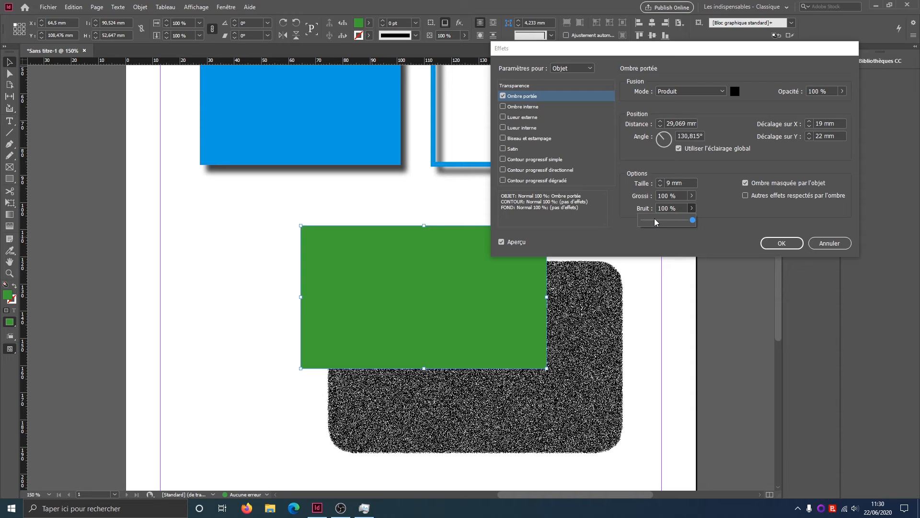
drag(691, 220, 637, 221)
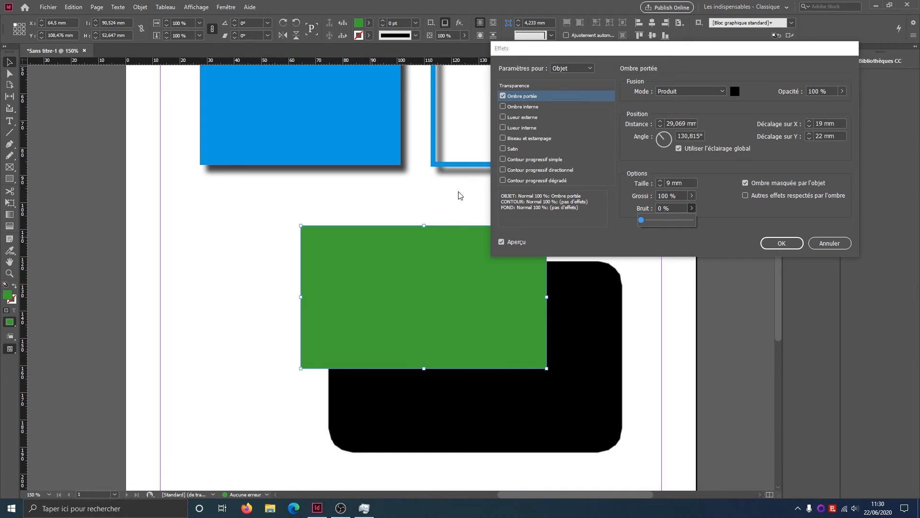
click(573, 68)
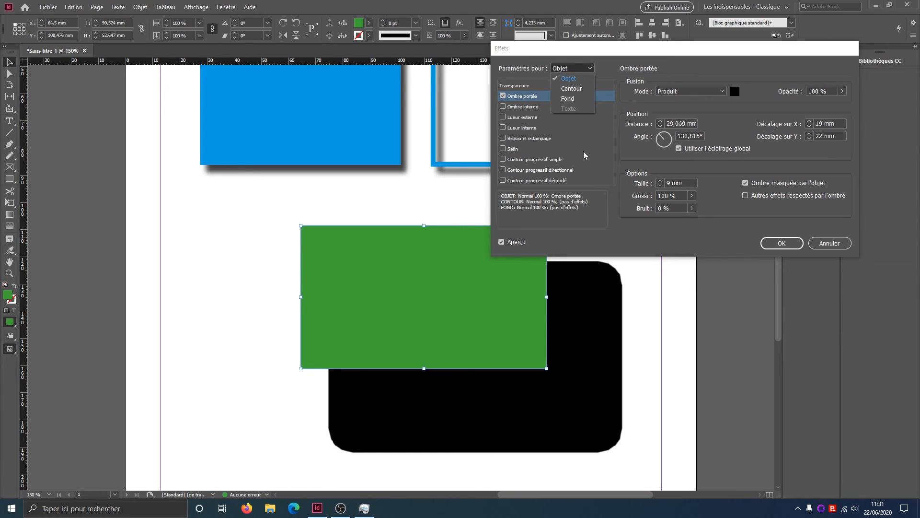
click(665, 73)
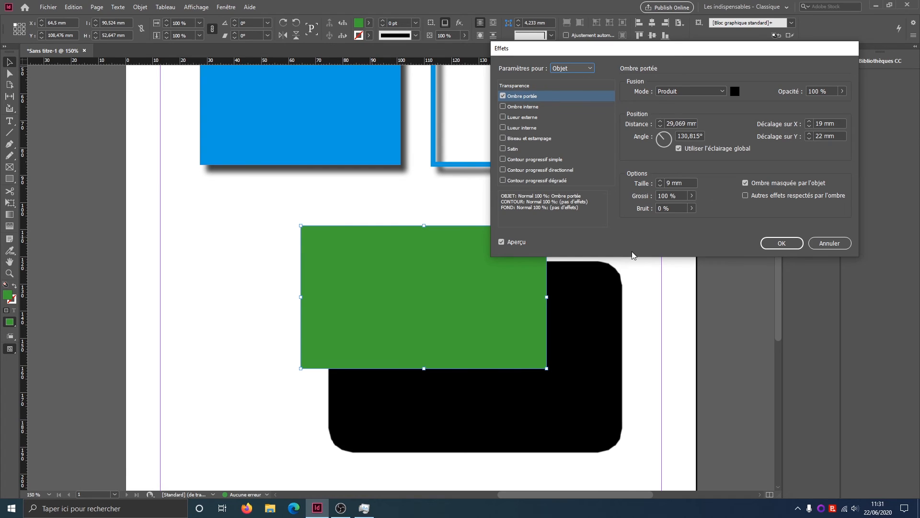